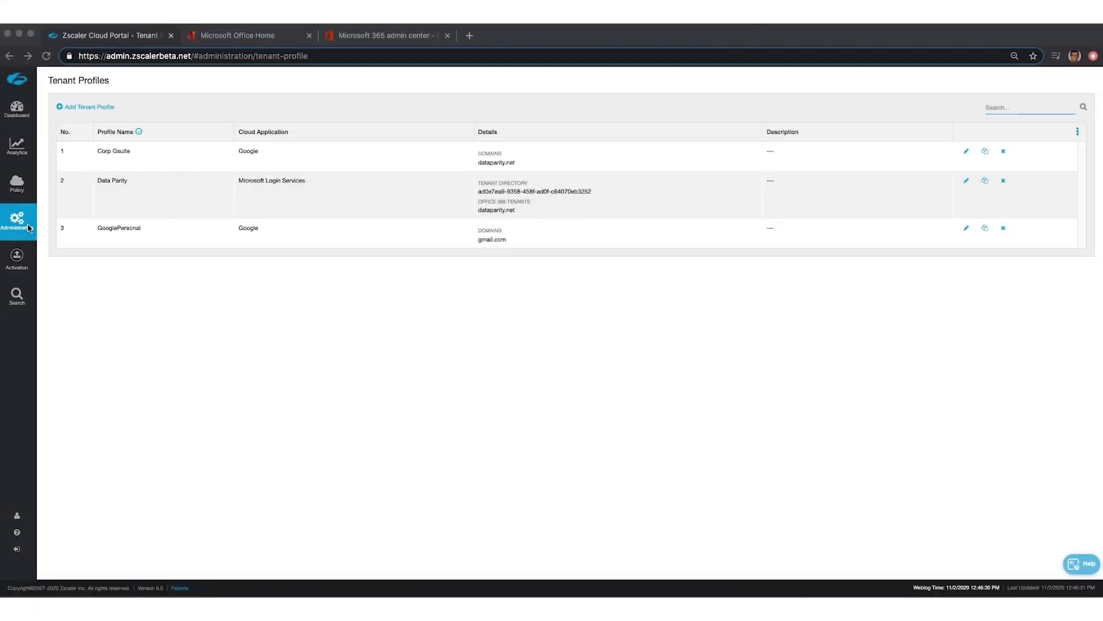
{"action": "left_click", "coordinate": [28, 227]}
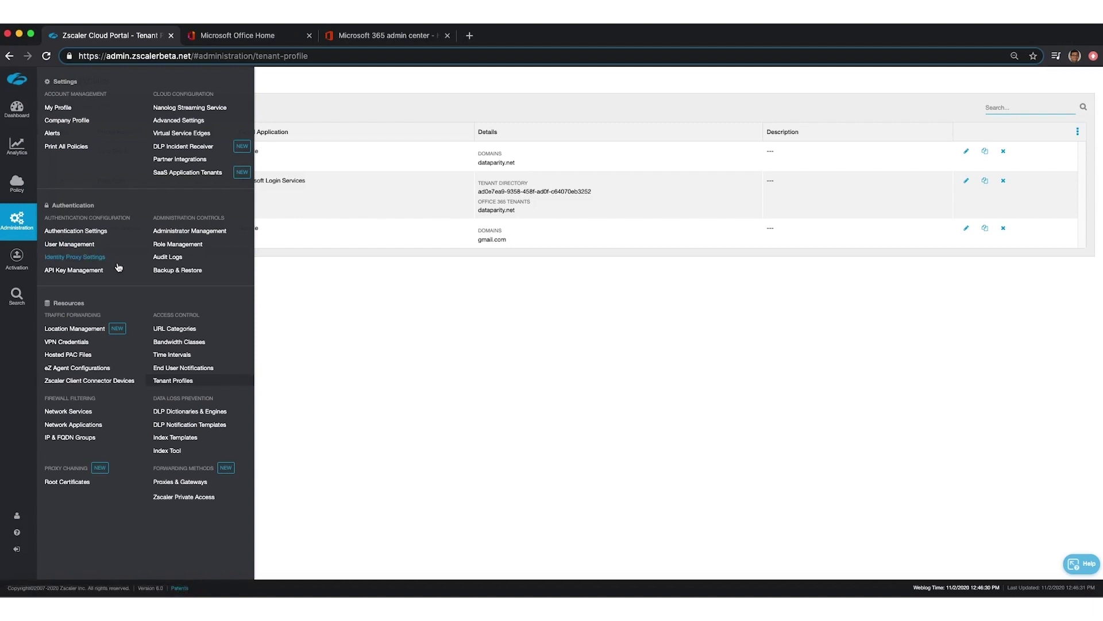
{"action": "left_click", "coordinate": [171, 380]}
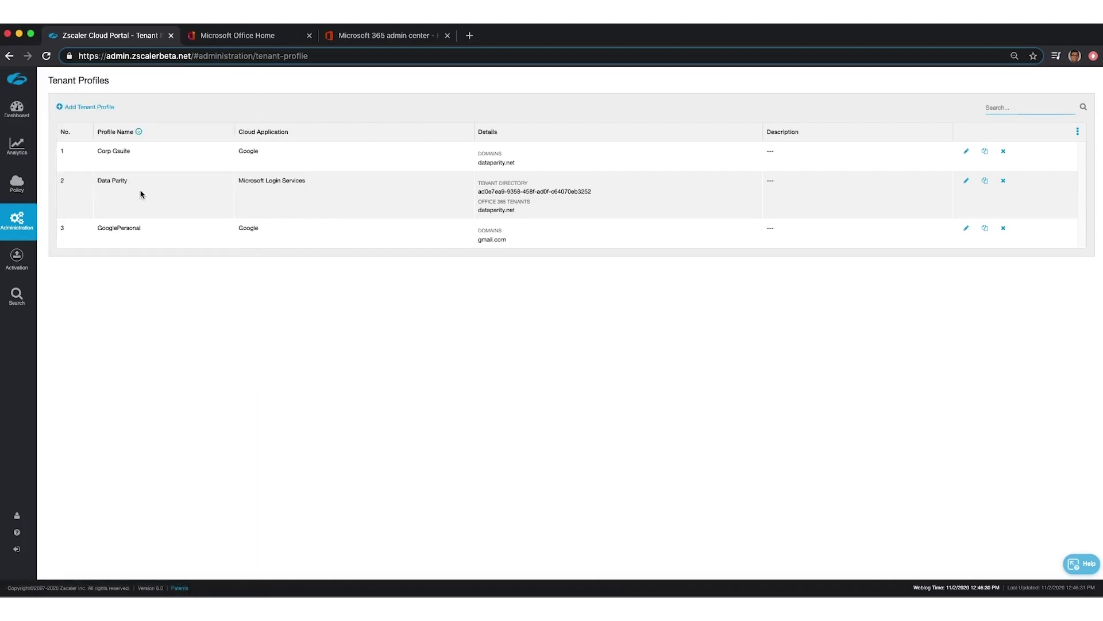
{"action": "left_click", "coordinate": [967, 180]}
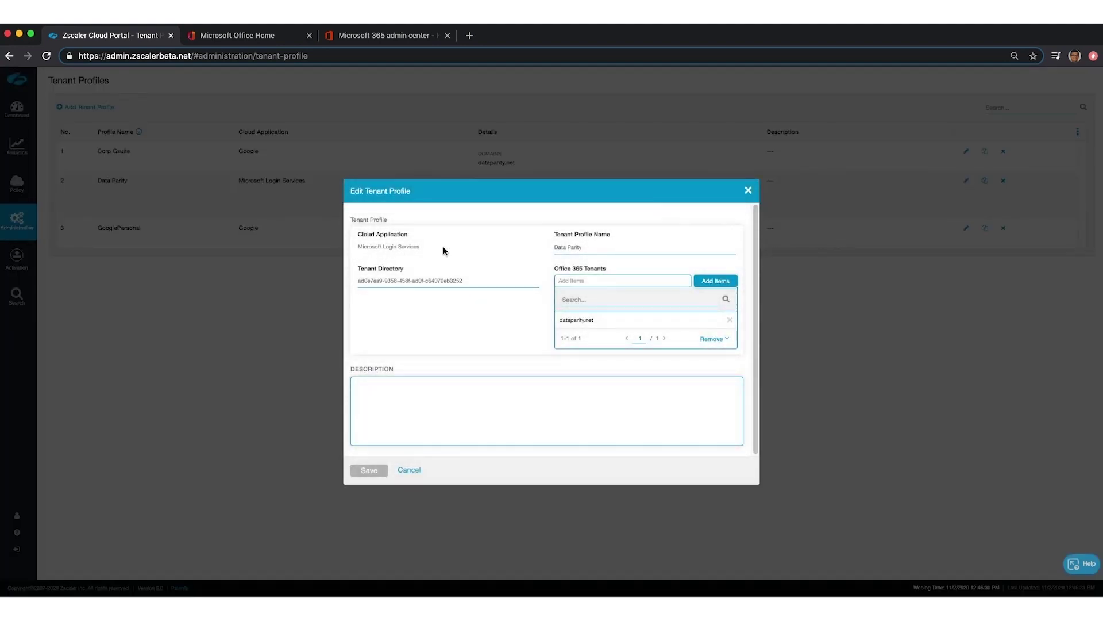
{"action": "left_click_drag", "start_coordinate": [358, 282], "coordinate": [479, 282]}
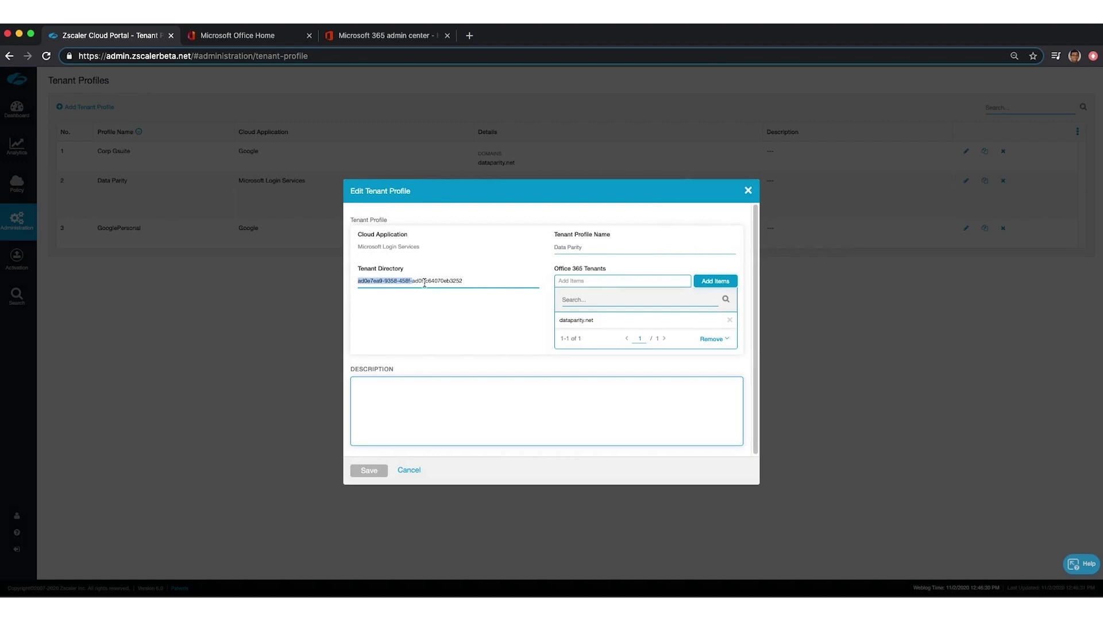
{"action": "left_click", "coordinate": [484, 311]}
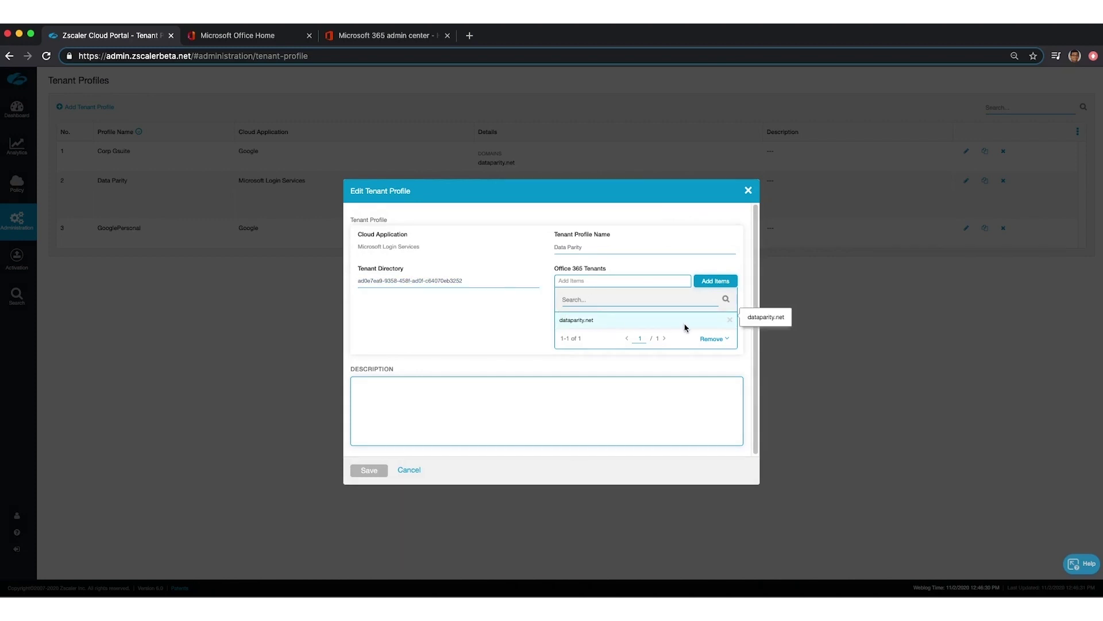
{"action": "left_click", "coordinate": [678, 283]}
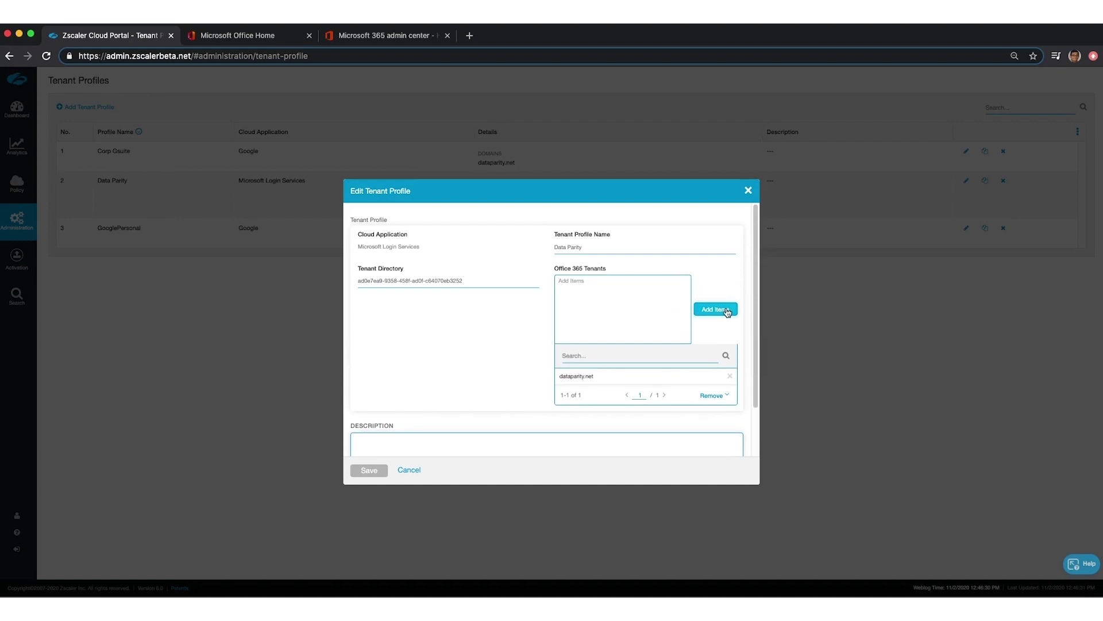
{"action": "left_click", "coordinate": [409, 472]}
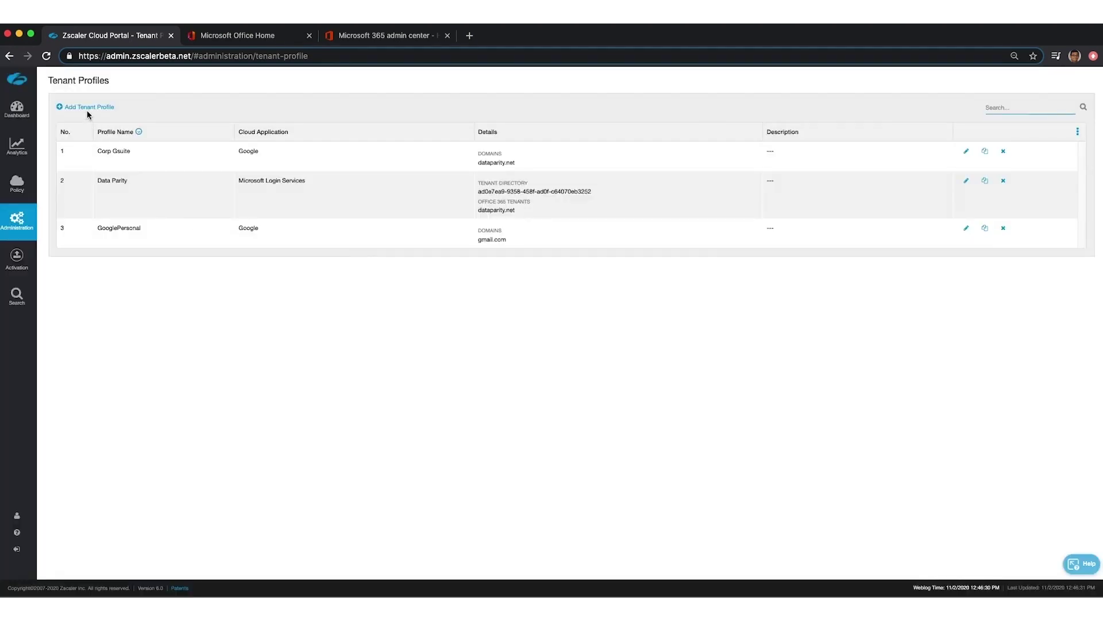
Preview a new Google tenant profile with empty domains, discard it, and switch to the Microsoft 365 admin center.
{"action": "left_click", "coordinate": [87, 110]}
{"action": "left_click", "coordinate": [396, 294]}
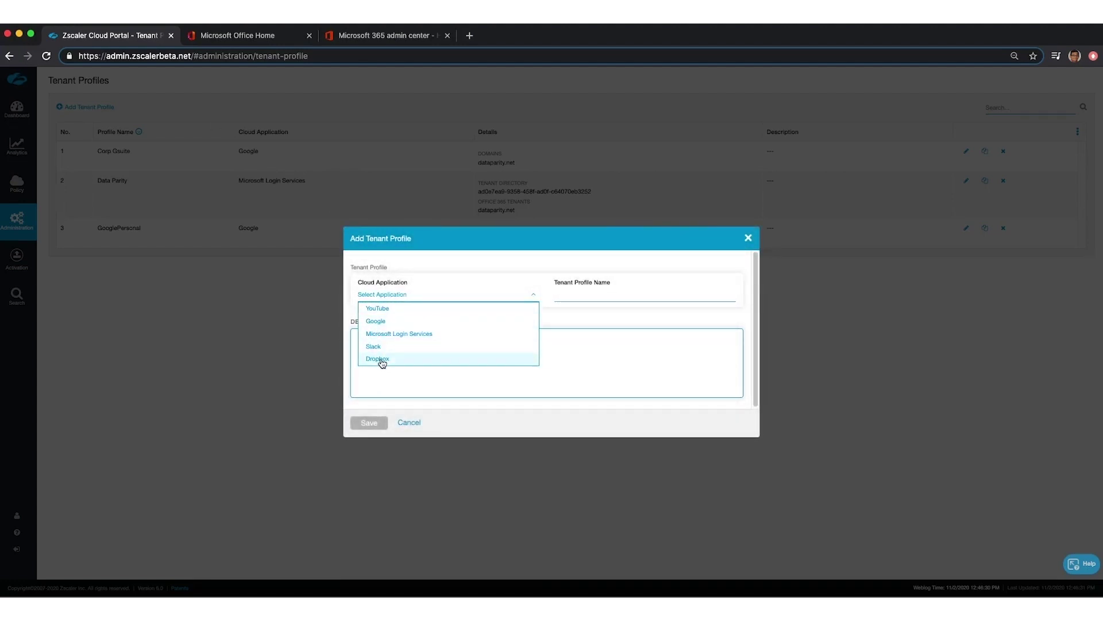
{"action": "left_click", "coordinate": [379, 322]}
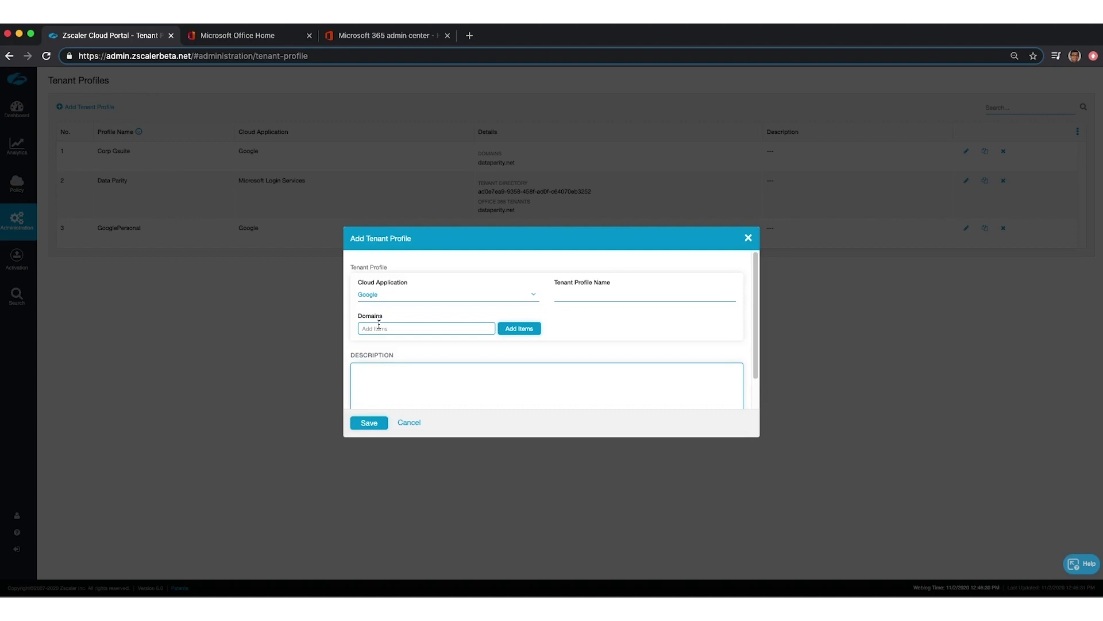
{"action": "left_click", "coordinate": [418, 326]}
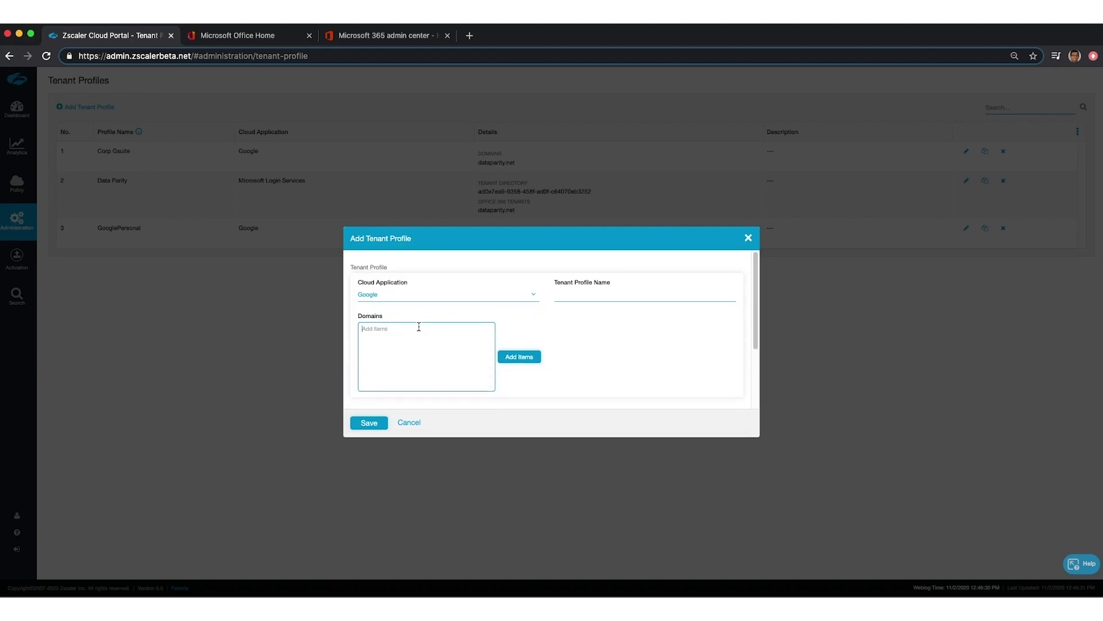
{"action": "left_click", "coordinate": [612, 297]}
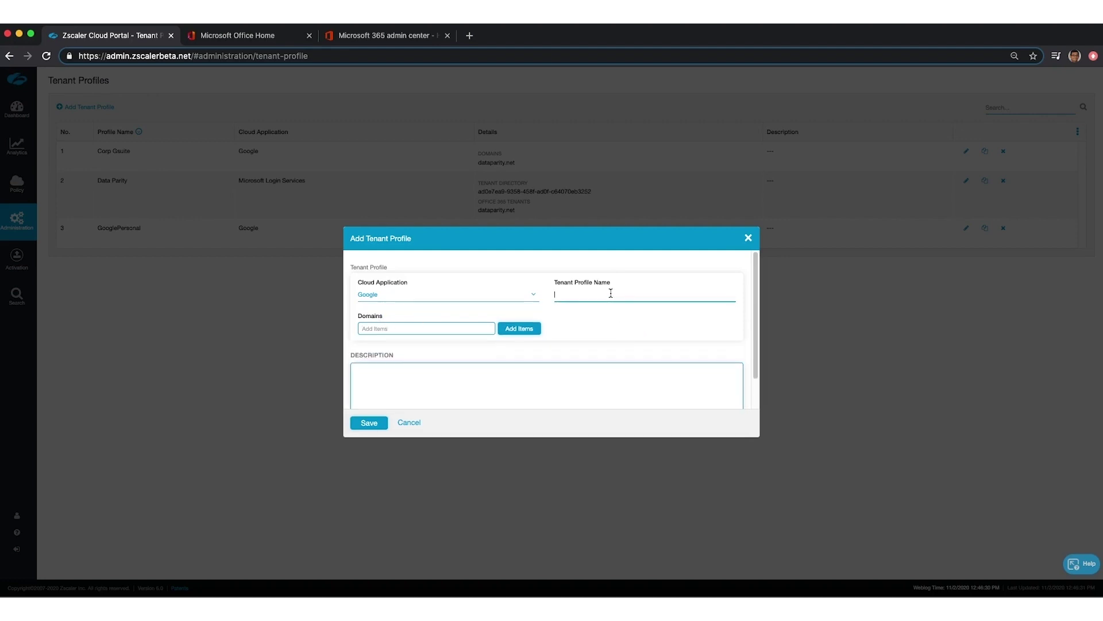
{"action": "left_click", "coordinate": [409, 423]}
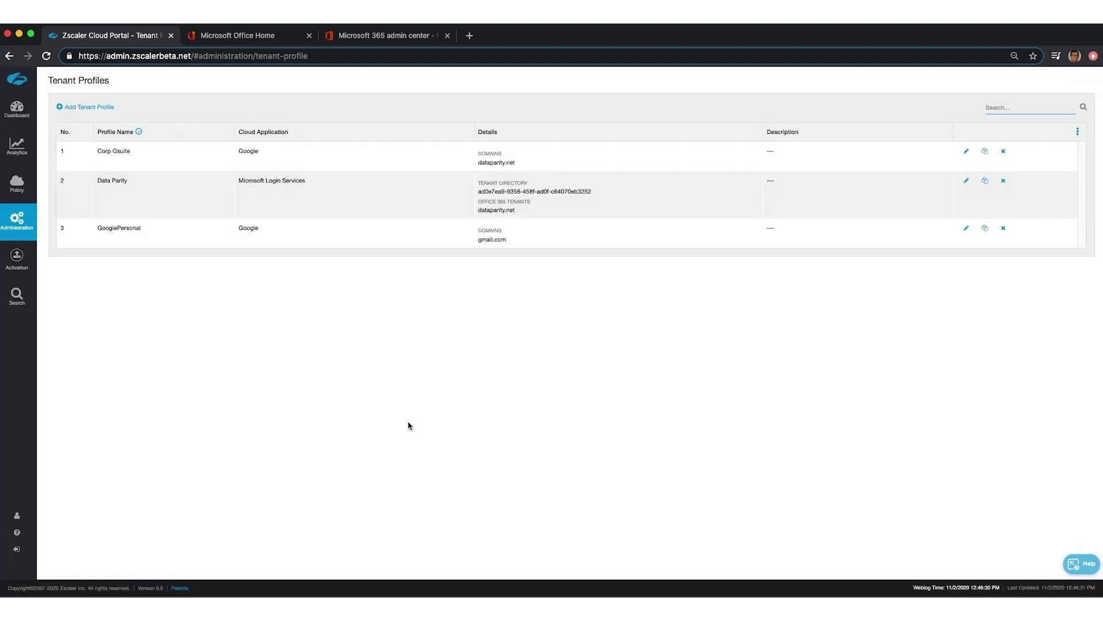
{"action": "left_click", "coordinate": [348, 37]}
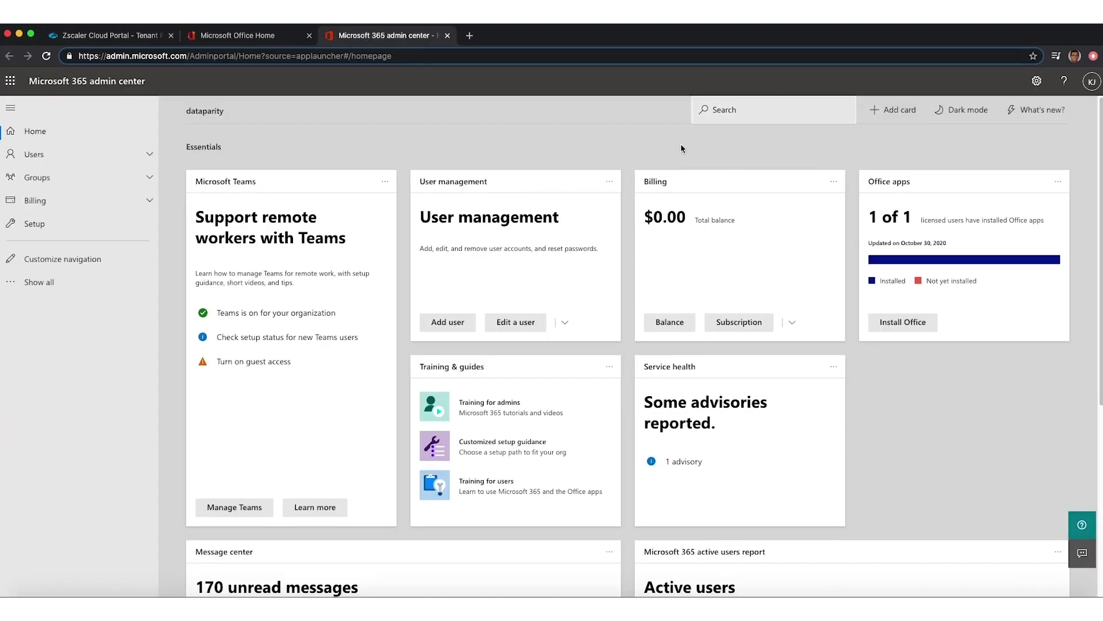
Browse the app launcher and search the admin center for 'az' to reach Azure Active Directory.
{"action": "left_click", "coordinate": [10, 82]}
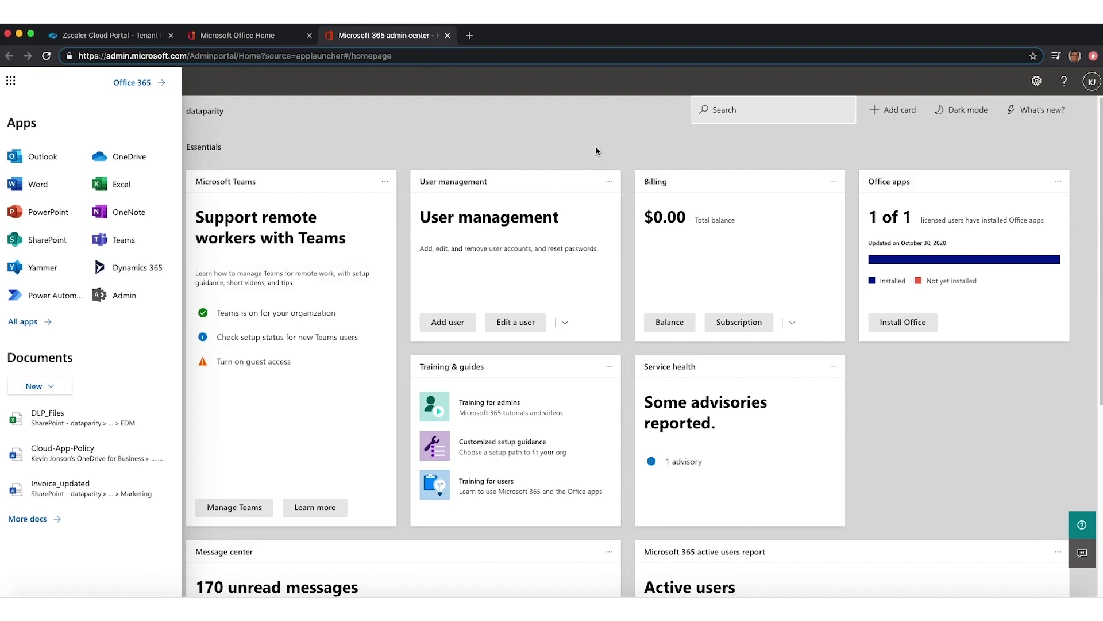
{"action": "left_click", "coordinate": [776, 109]}
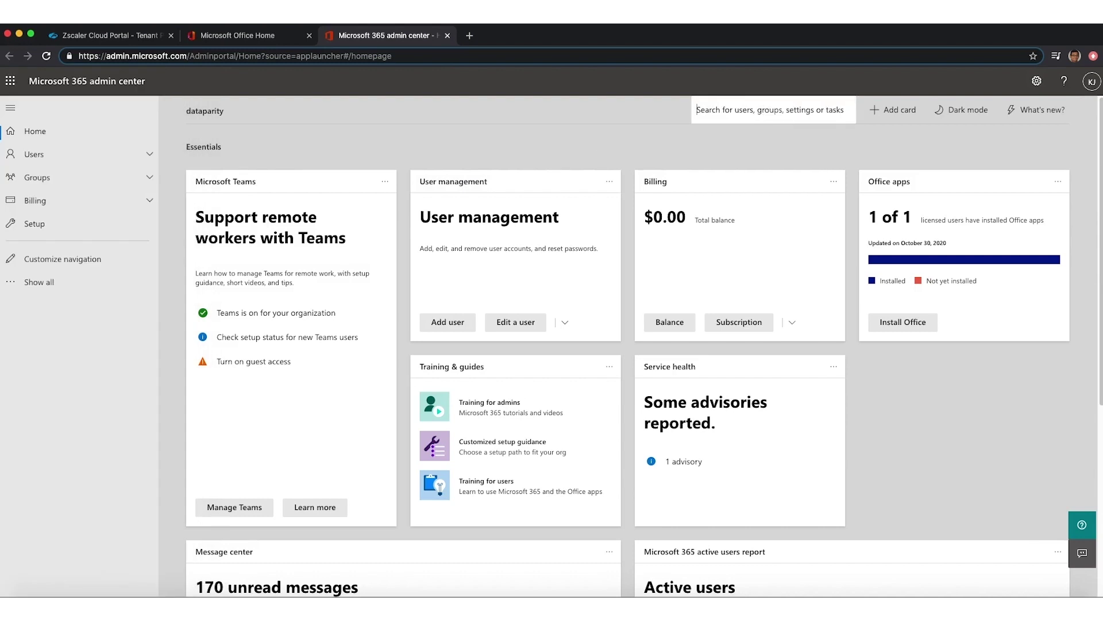
{"action": "type", "text": "az"}
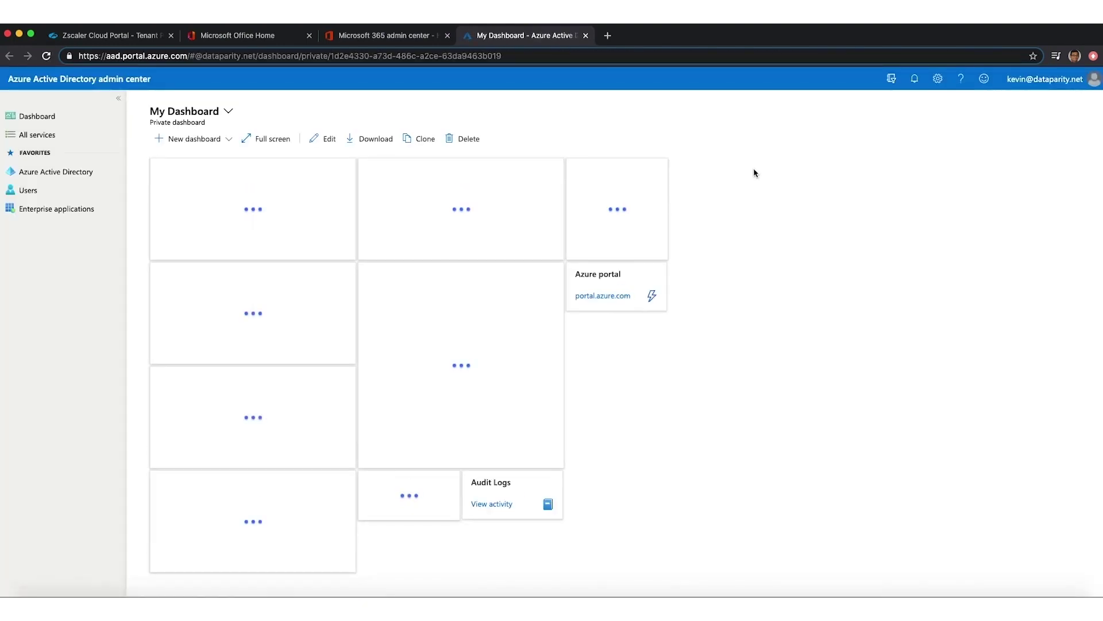
Copy the dataparity directory's Tenant ID and highlight its primary domain dataparity.net.
{"action": "left_click", "coordinate": [45, 174]}
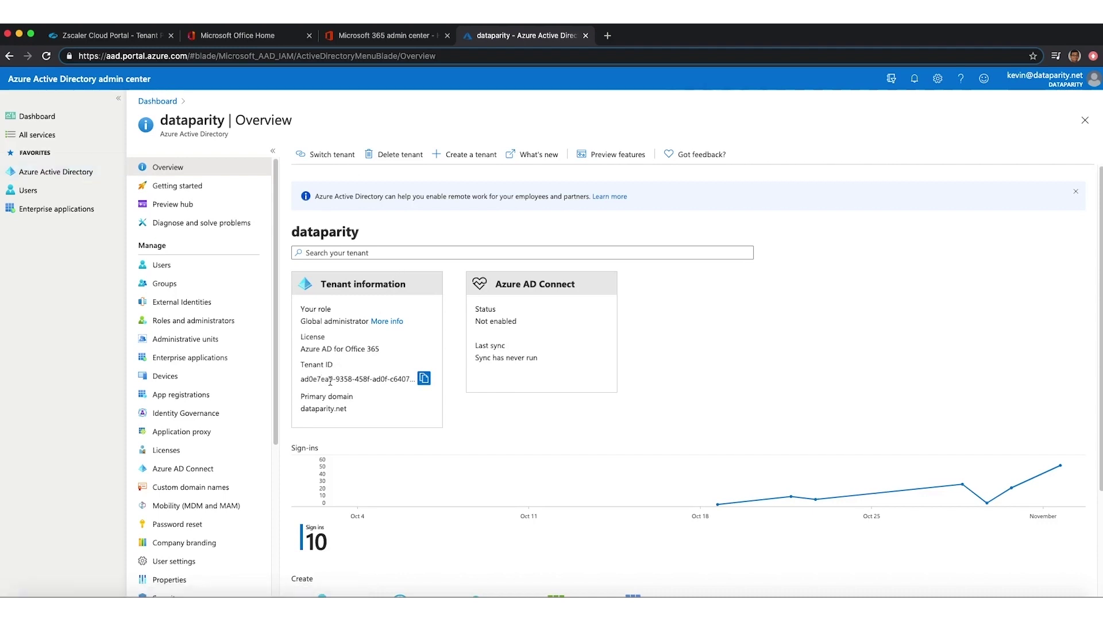
{"action": "left_click", "coordinate": [424, 377]}
{"action": "left_click_drag", "start_coordinate": [301, 409], "coordinate": [356, 406]}
Highlight the Data Parity profile's tenant directory ID and dataparity.net Office 365 tenant for comparison.
{"action": "left_click", "coordinate": [127, 42]}
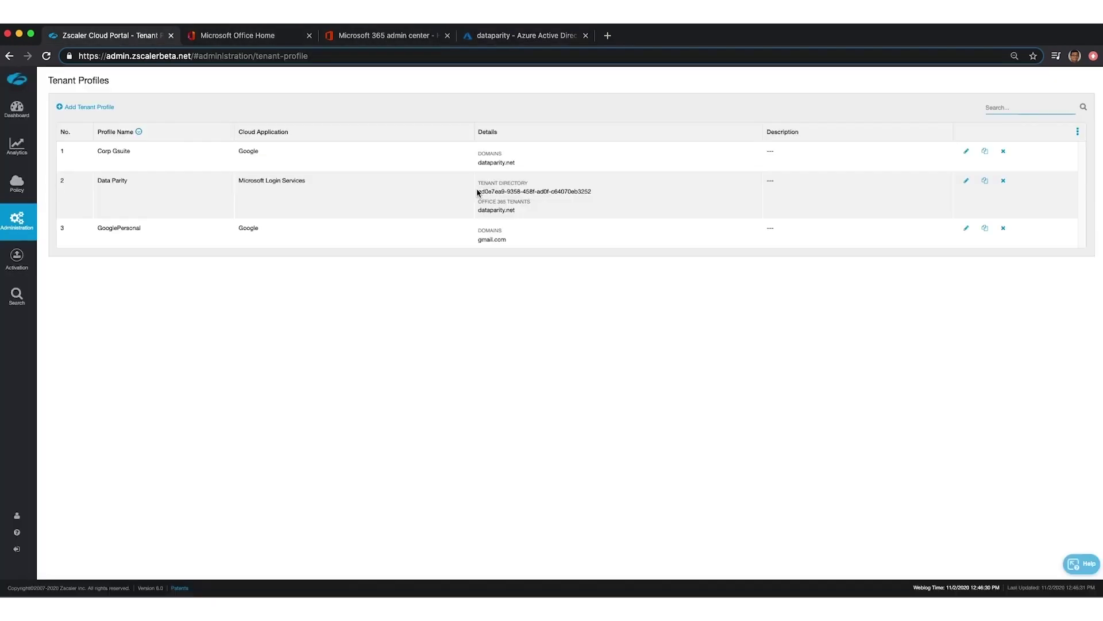
{"action": "left_click_drag", "start_coordinate": [478, 189], "coordinate": [591, 192]}
{"action": "left_click_drag", "start_coordinate": [518, 210], "coordinate": [479, 211]}
{"action": "left_click", "coordinate": [480, 212]}
{"action": "mouse_move", "coordinate": [16, 183]}
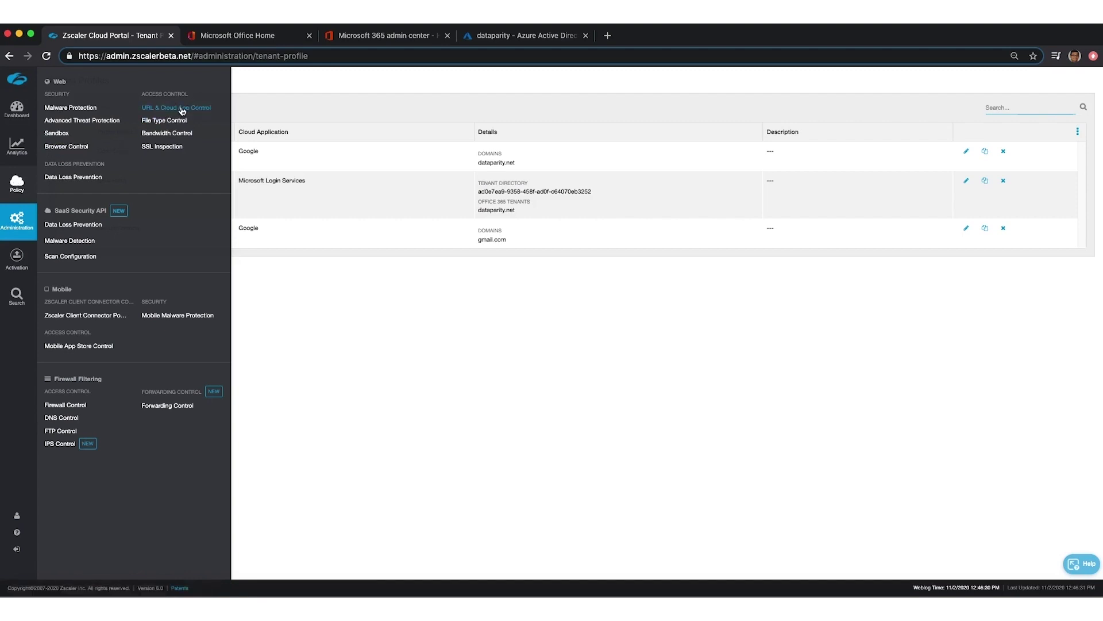
Review the IT_Services_1 cloud app rule allowing Microsoft Login Services for Tenant Profile: Data Parity.
{"action": "left_click", "coordinate": [182, 111]}
{"action": "left_click", "coordinate": [170, 142]}
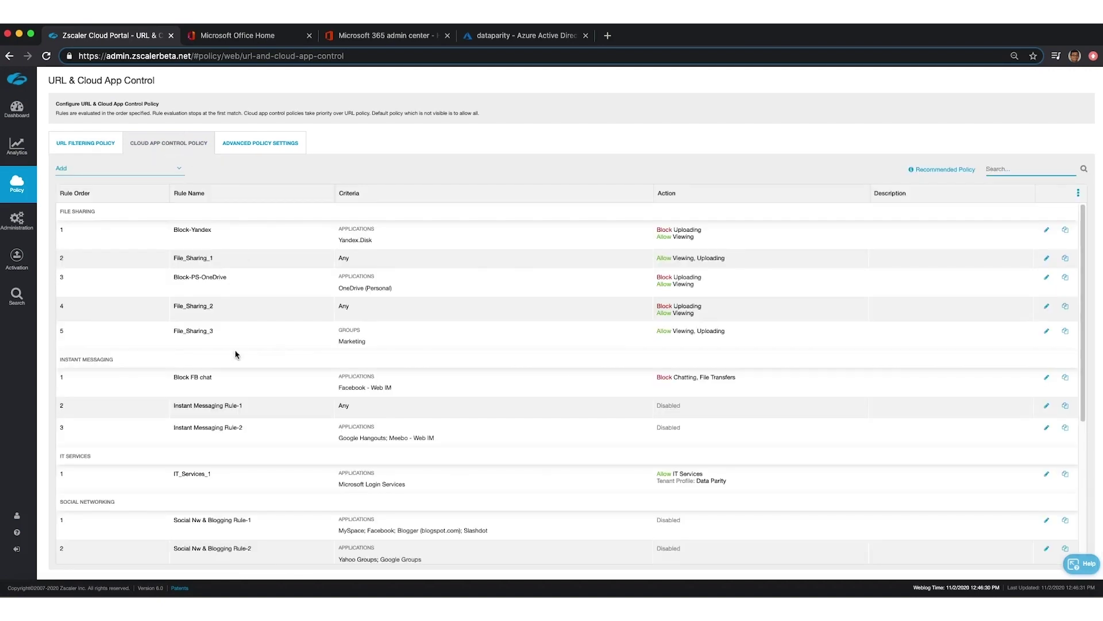
{"action": "left_click_drag", "start_coordinate": [173, 476], "coordinate": [217, 476]}
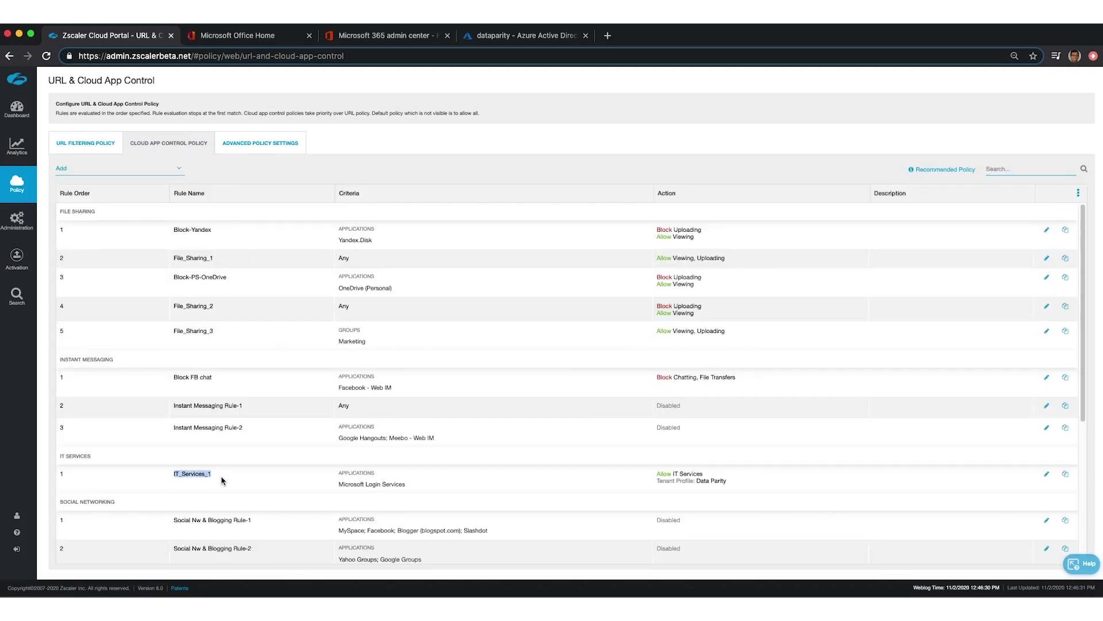
{"action": "left_click_drag", "start_coordinate": [338, 484], "coordinate": [406, 483]}
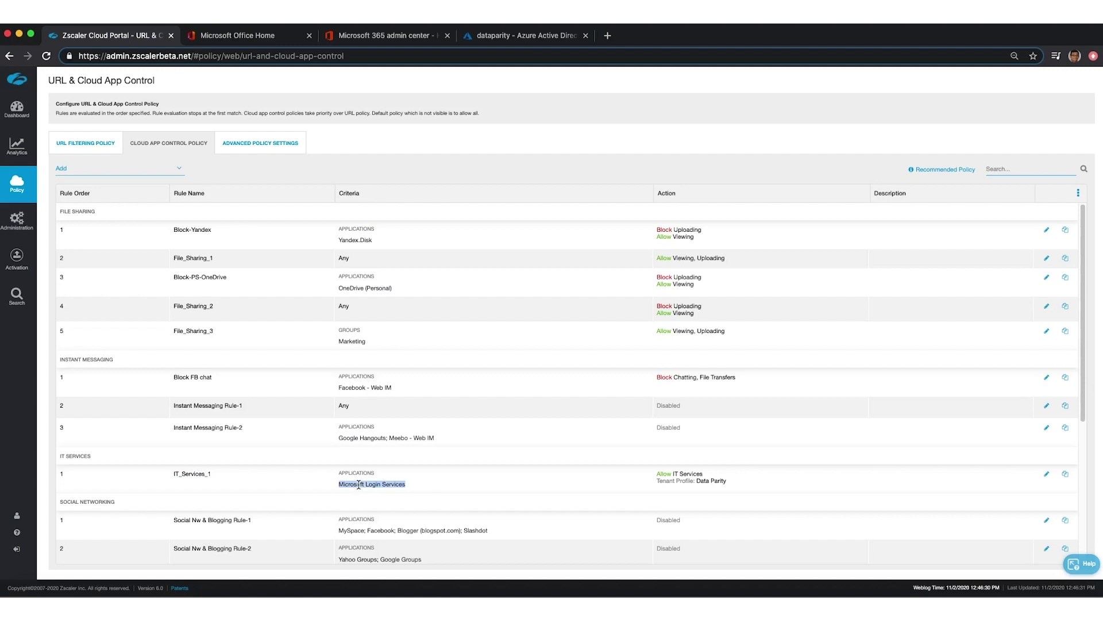
{"action": "triple_click", "coordinate": [689, 480]}
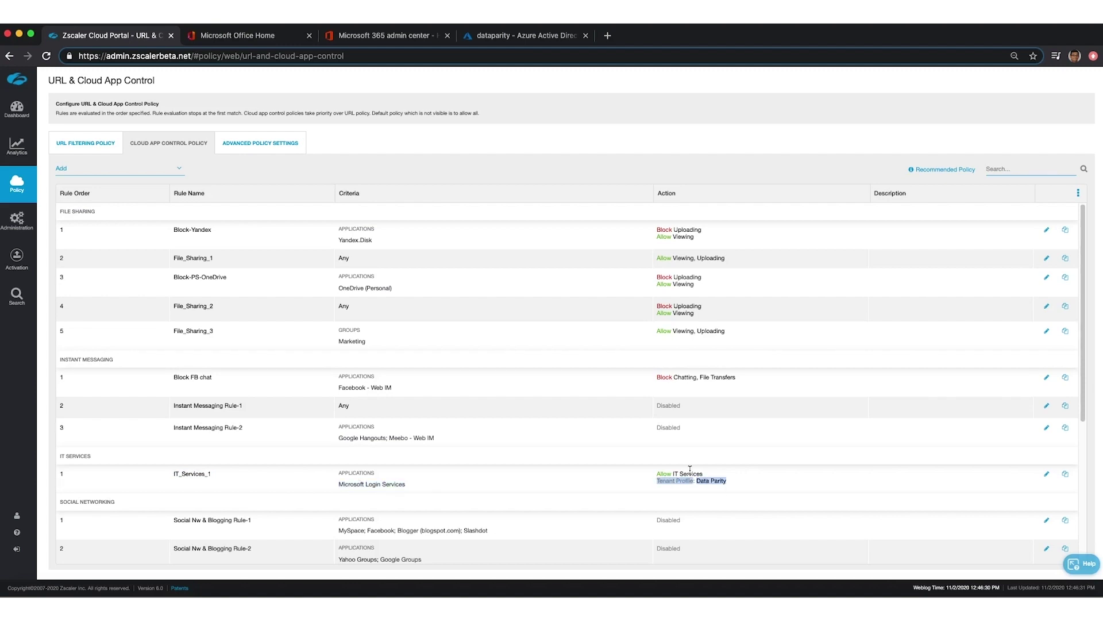
Inspect IT_Services_1's tenant profile choices, keep Data Parity, and close the rule unchanged.
{"action": "left_click", "coordinate": [1047, 474]}
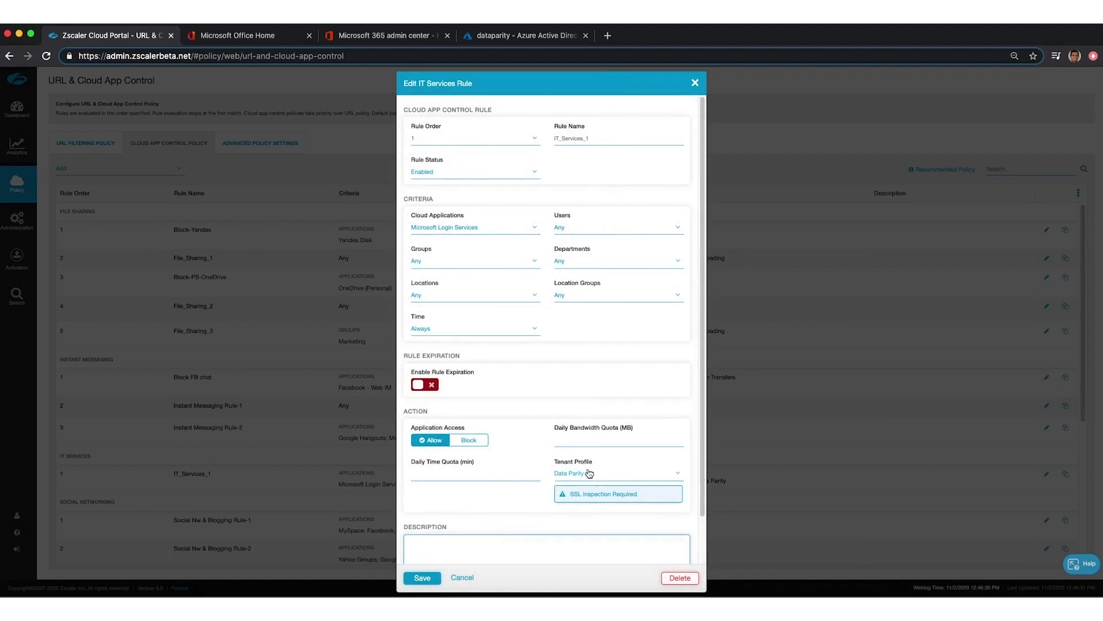
{"action": "left_click", "coordinate": [589, 473]}
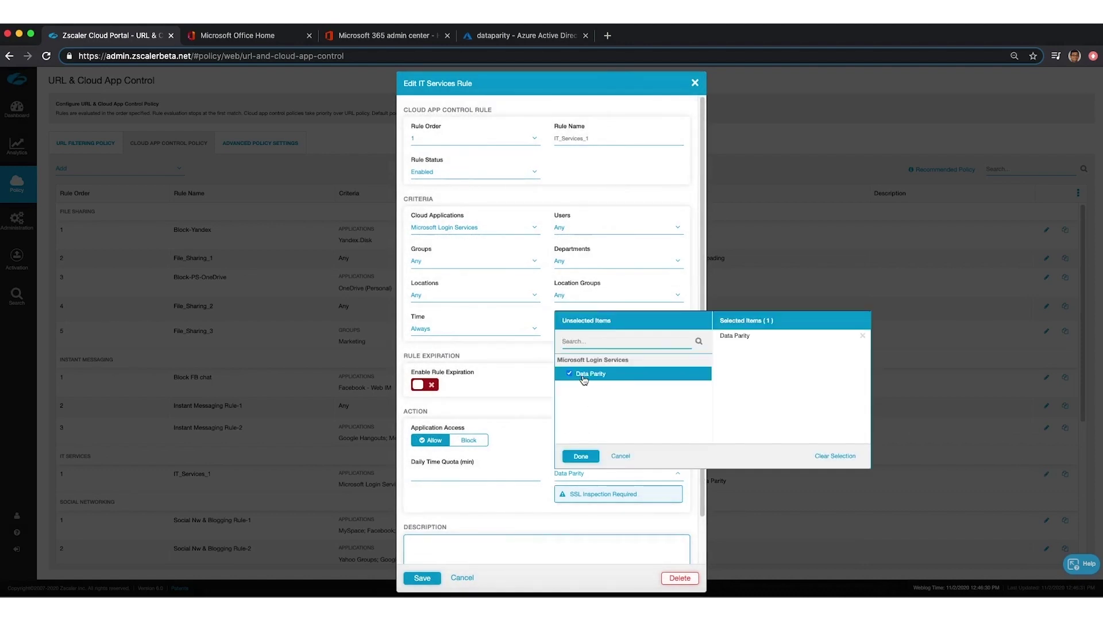
{"action": "left_click", "coordinate": [620, 455]}
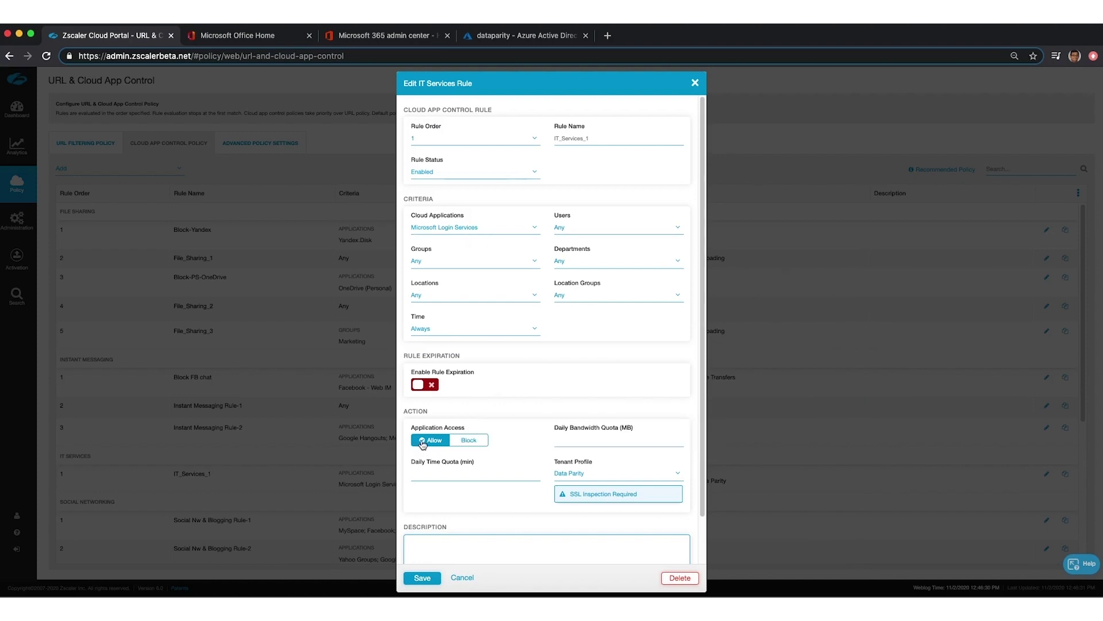
{"action": "left_click", "coordinate": [463, 578]}
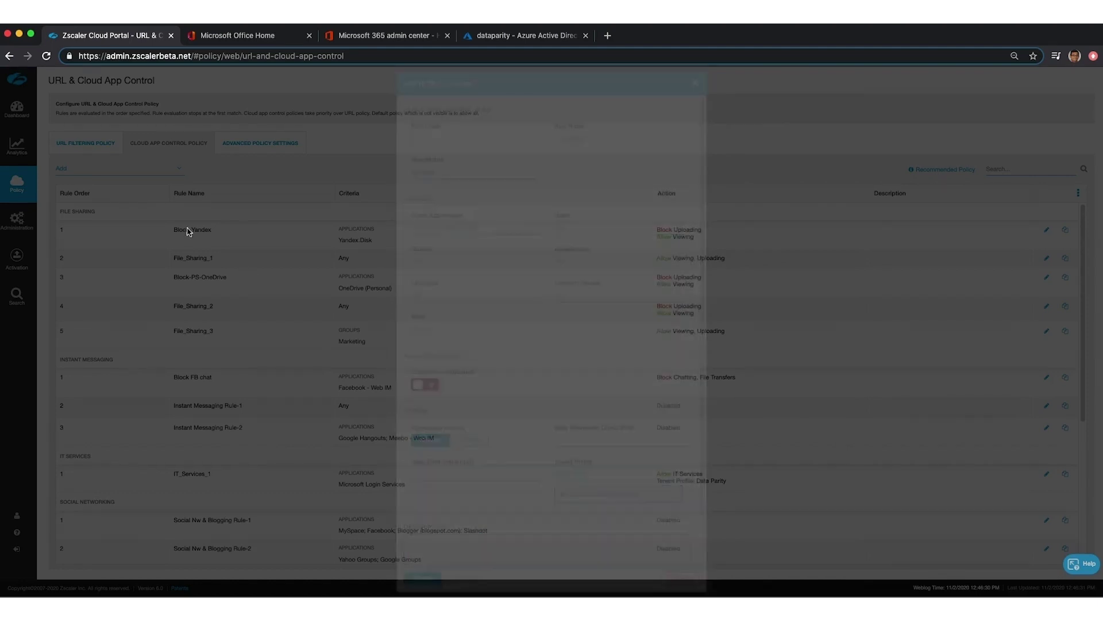
Draft a new IT Services rule with the Data Parity tenant profile, discard it, and switch to the sign-in browser.
{"action": "left_click", "coordinate": [116, 170]}
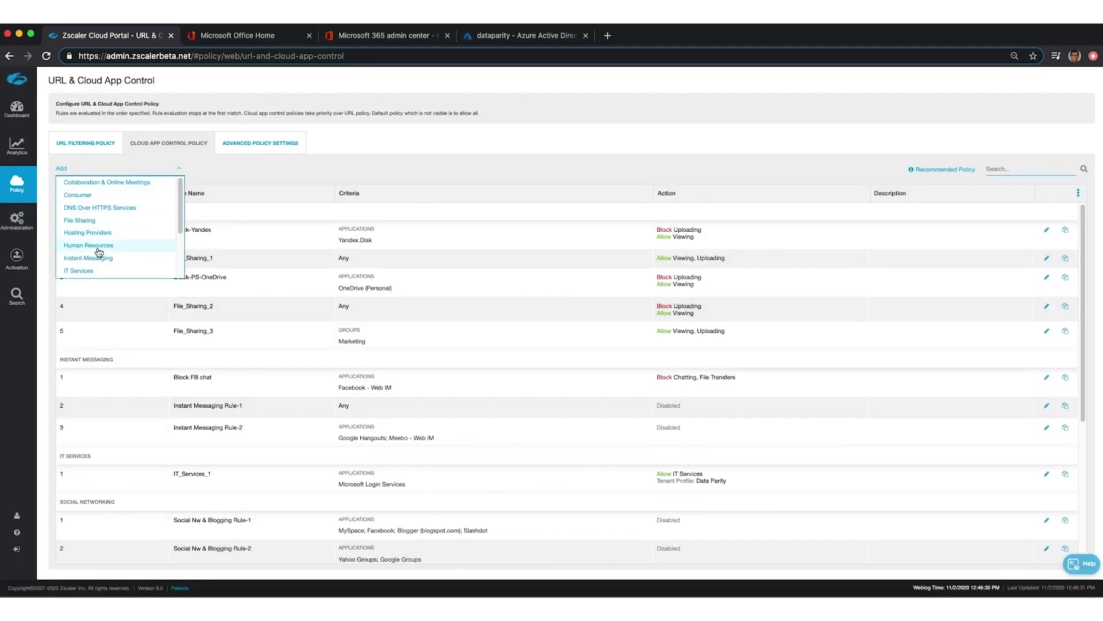
{"action": "left_click", "coordinate": [86, 270]}
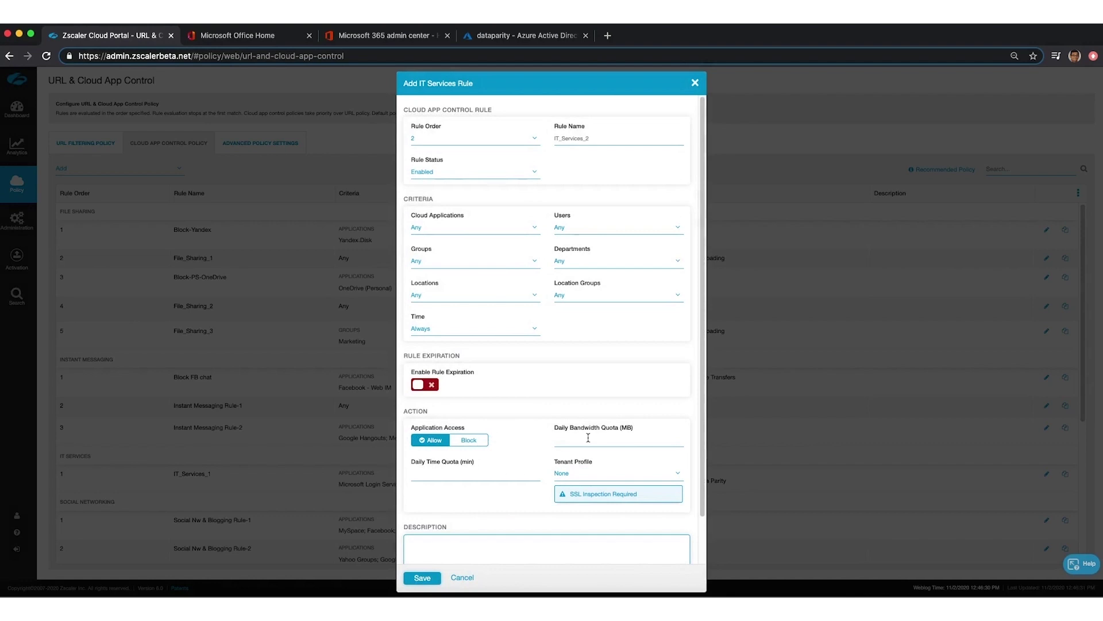
{"action": "left_click", "coordinate": [599, 477]}
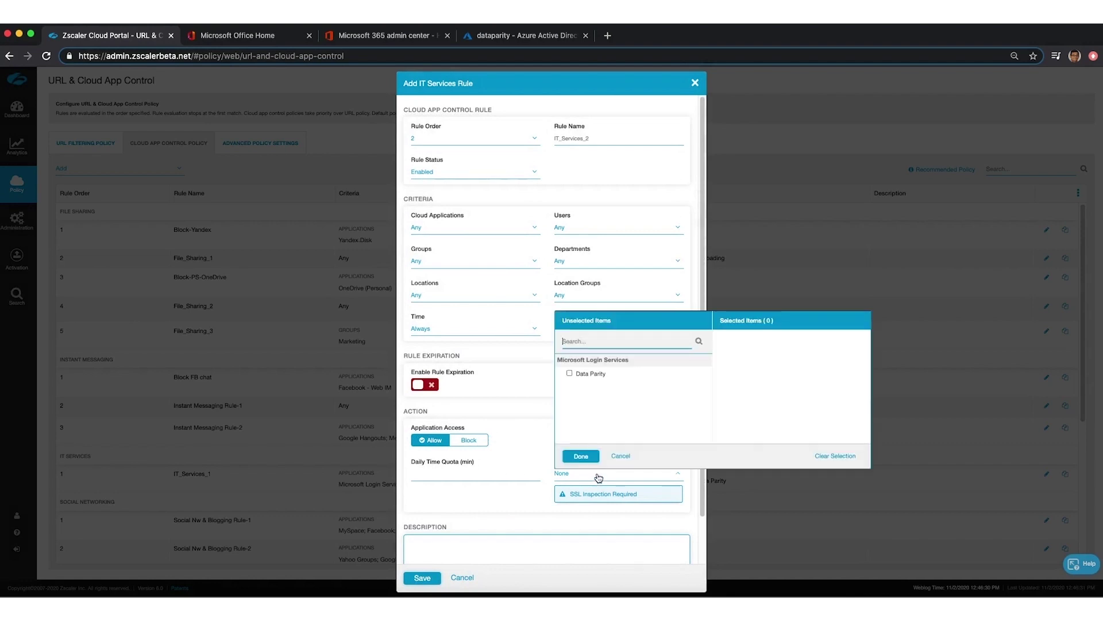
{"action": "left_click", "coordinate": [569, 374]}
{"action": "left_click", "coordinate": [621, 459]}
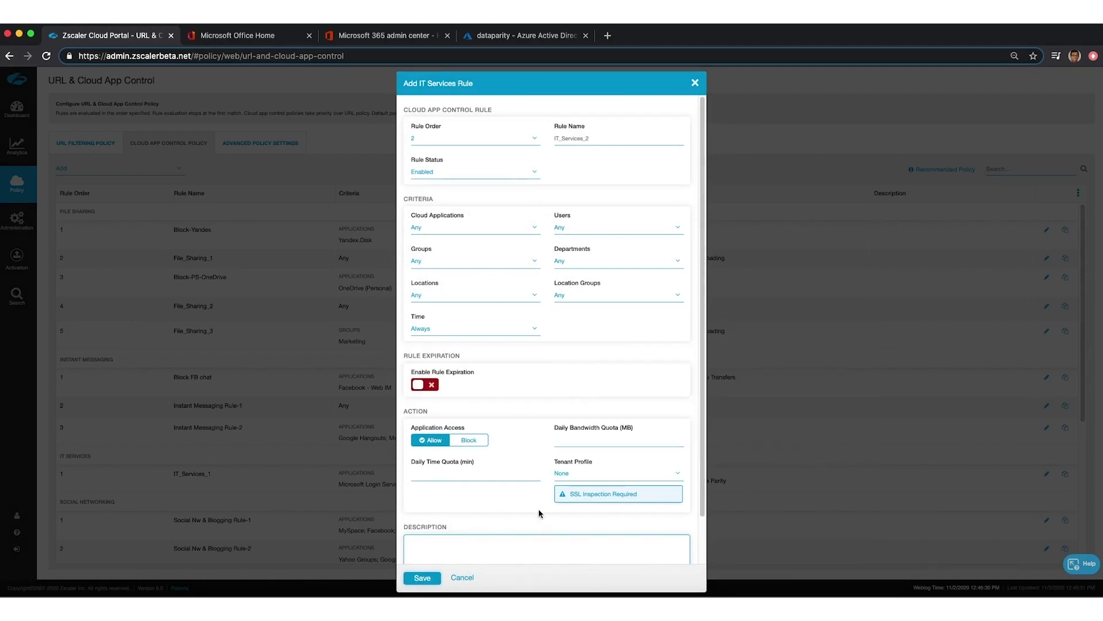
{"action": "left_click", "coordinate": [458, 578]}
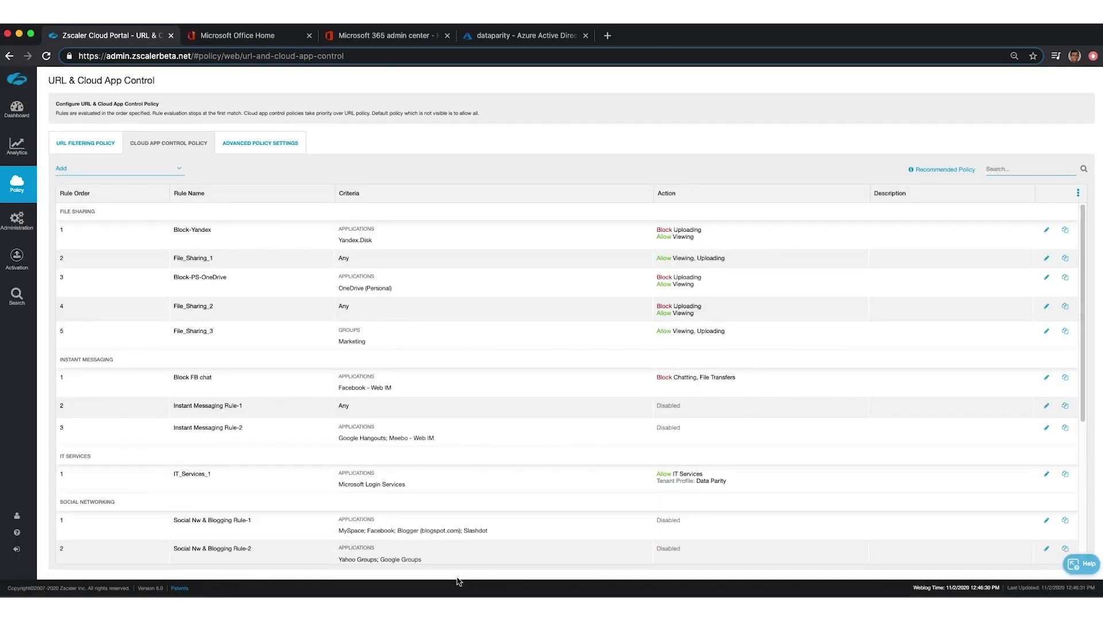
{"action": "key", "text": "super+Tab"}
{"action": "key", "text": "super+Tab"}
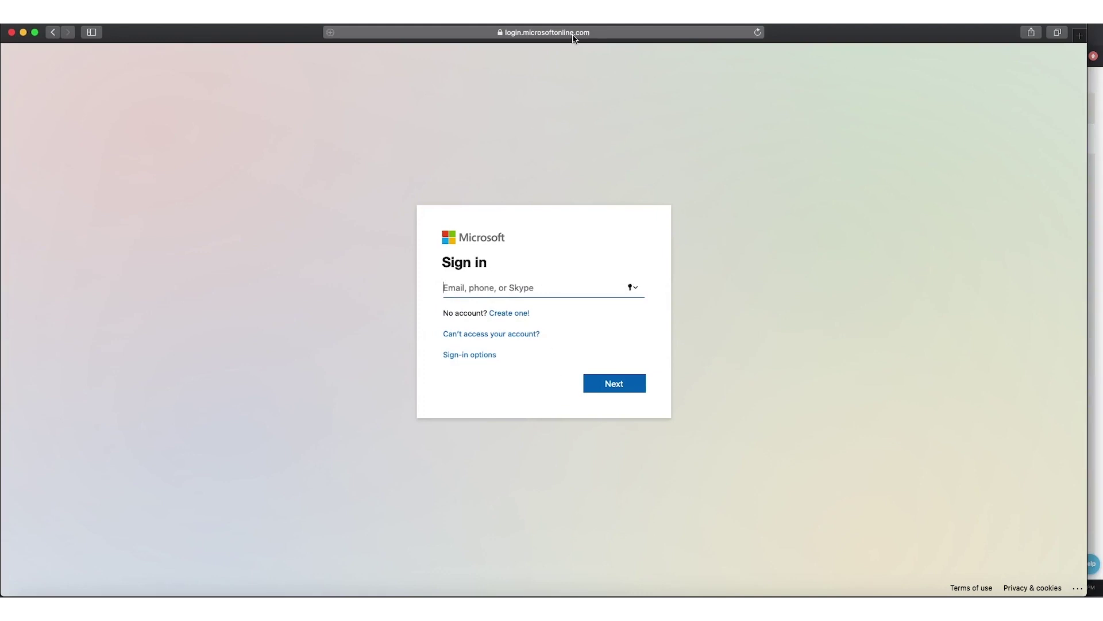
Submit a corp.zscaler.com account from another tenant, trimming the extra onmicrosoft domain part.
{"action": "left_click", "coordinate": [574, 33]}
{"action": "left_click", "coordinate": [278, 141]}
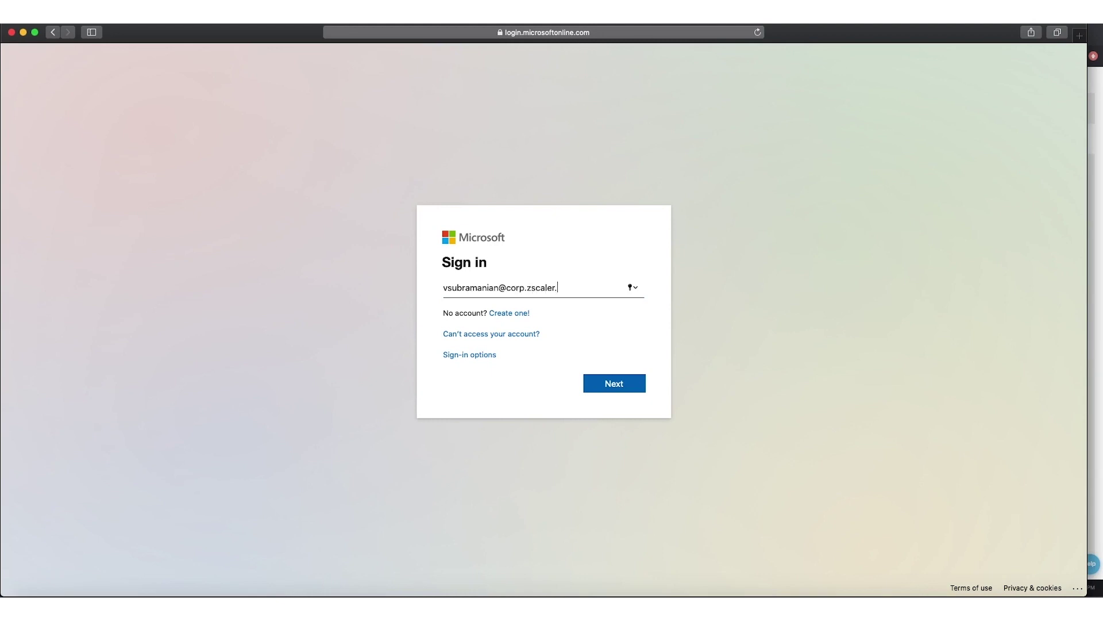
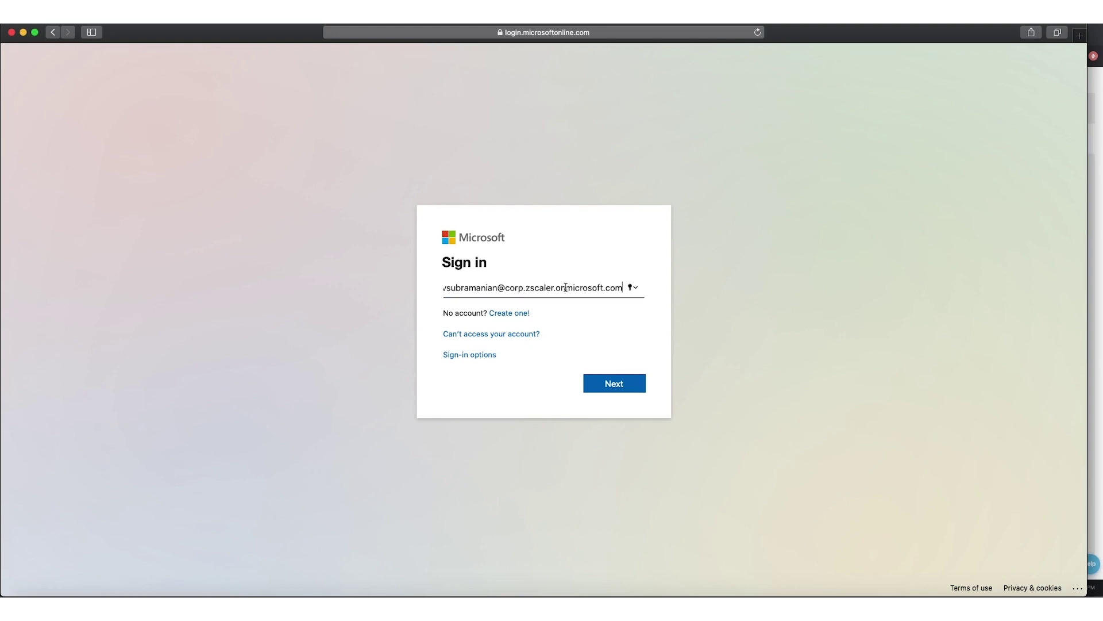
{"action": "left_click_drag", "start_coordinate": [553, 288], "coordinate": [611, 292]}
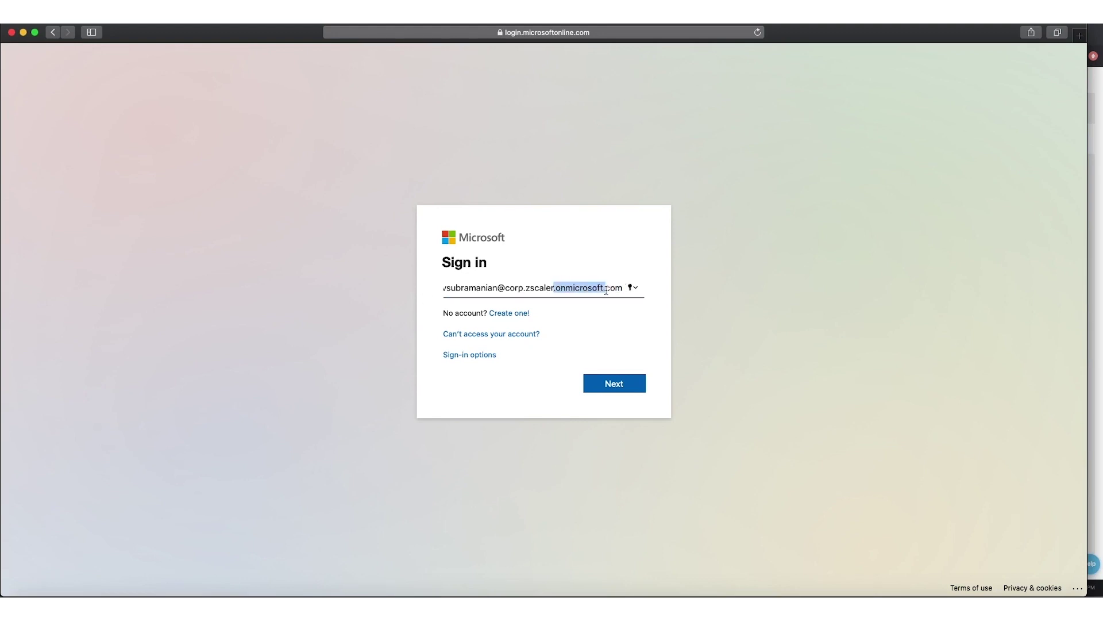
{"action": "key", "text": "BackSpace"}
{"action": "type", "text": "."}
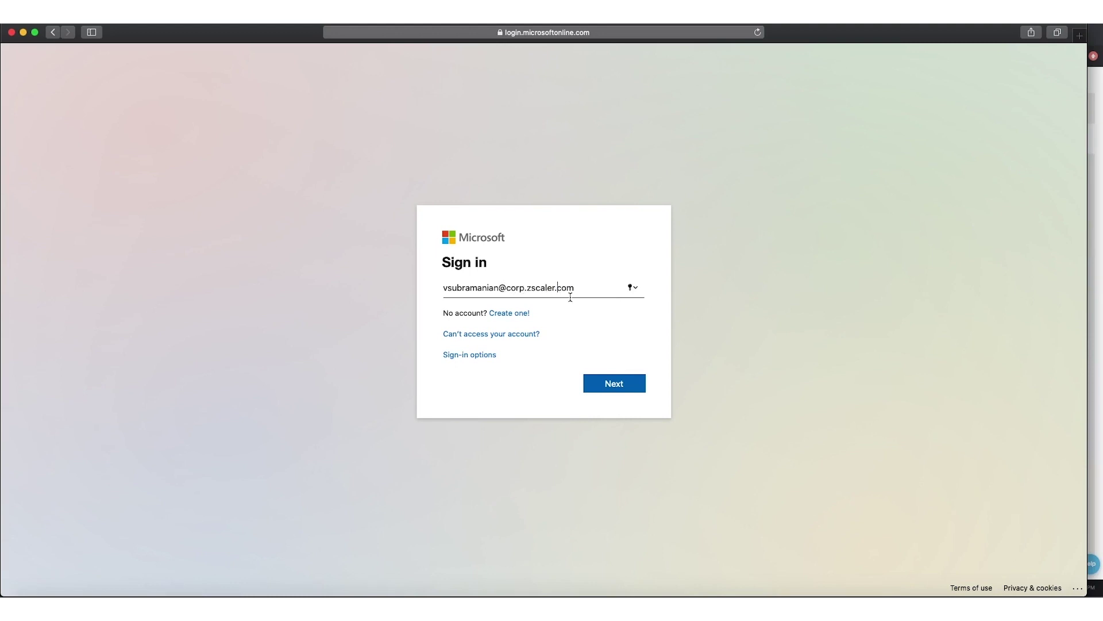
{"action": "left_click", "coordinate": [624, 388]}
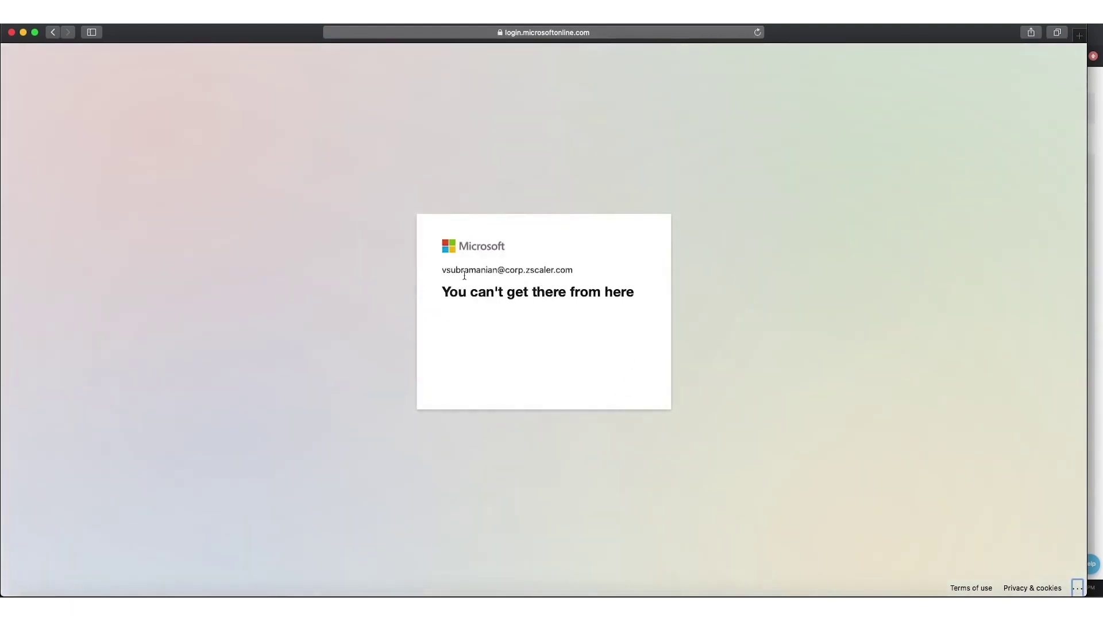
Highlight the rejected account and the 'You can't get there from here' block message.
{"action": "left_click_drag", "start_coordinate": [441, 270], "coordinate": [594, 274]}
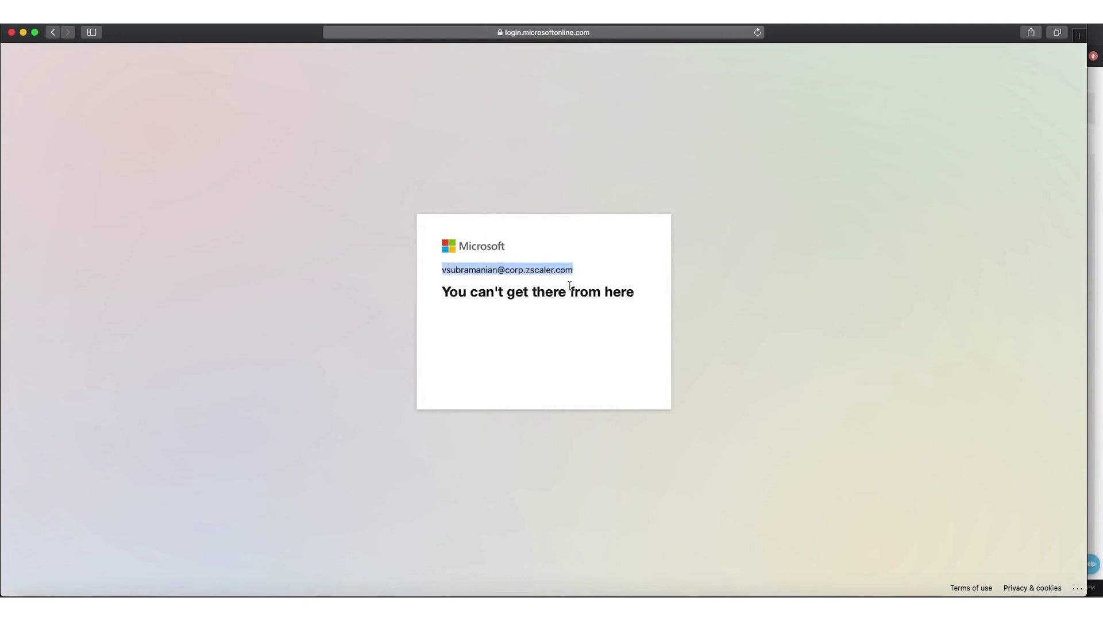
{"action": "left_click_drag", "start_coordinate": [443, 294], "coordinate": [644, 293]}
{"action": "left_click", "coordinate": [643, 292]}
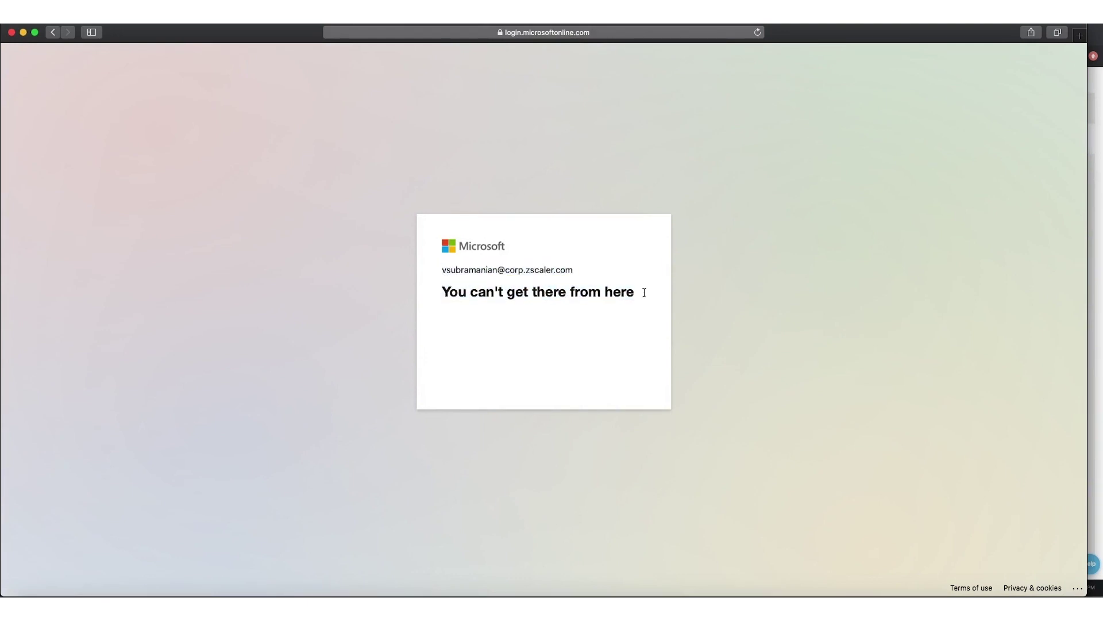
Load portal.office.com and submit the dataparity.net email as a work or school account.
{"action": "left_click", "coordinate": [551, 33]}
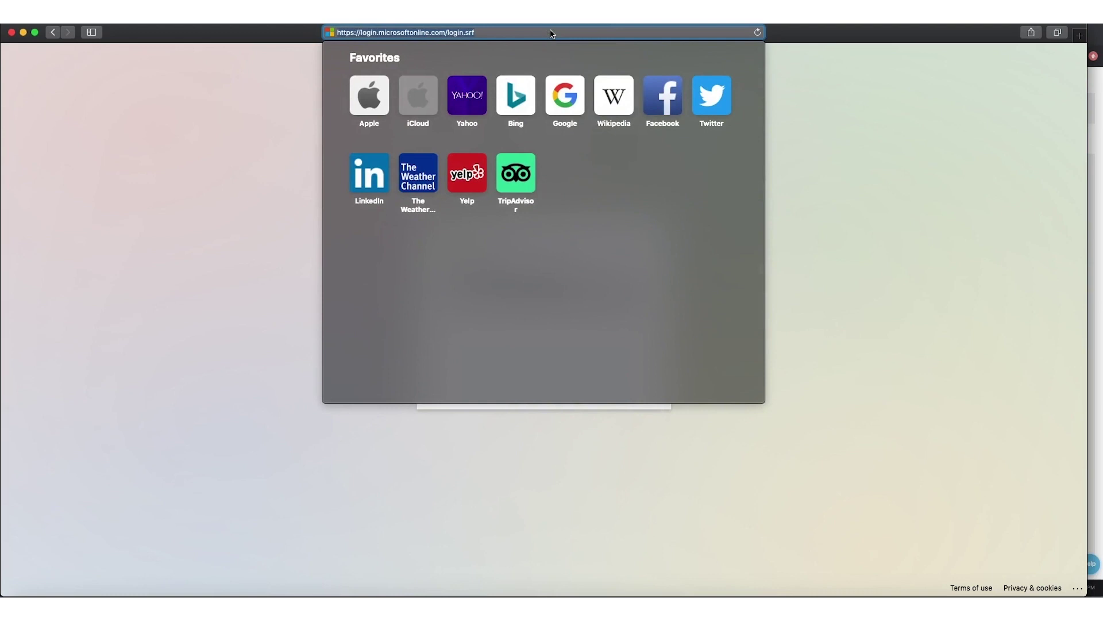
{"action": "type", "text": "portal.office.com"}
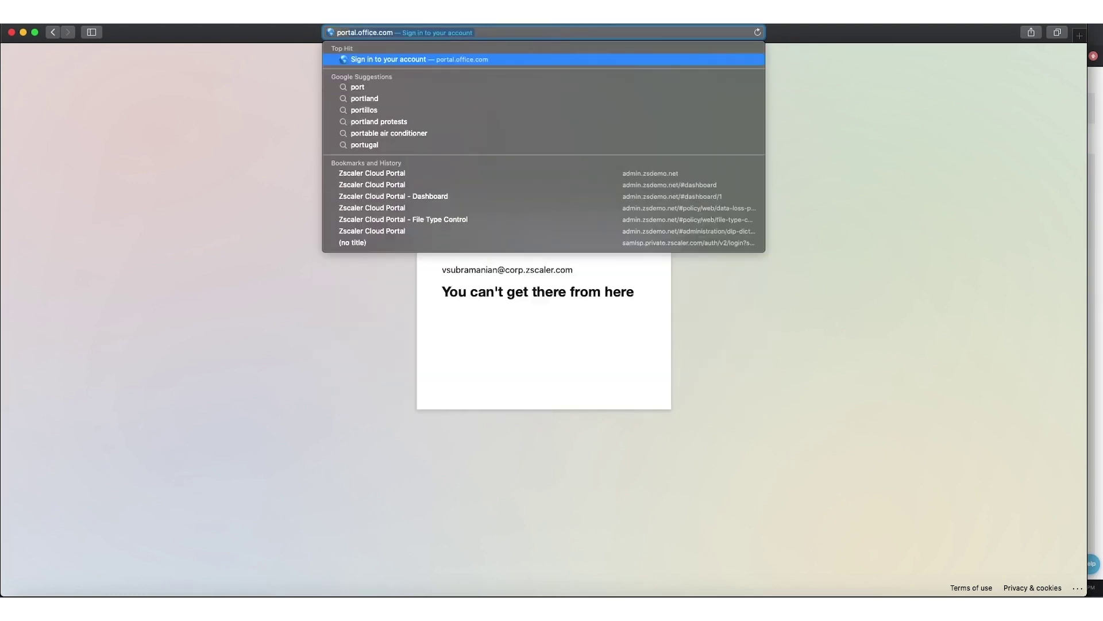
{"action": "key", "text": "Return"}
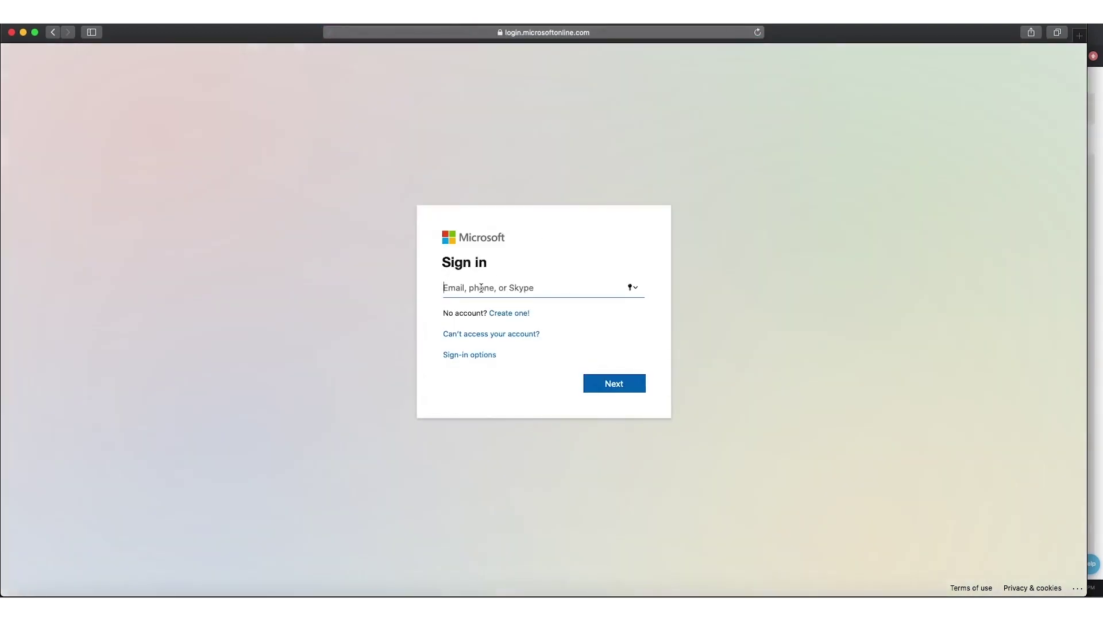
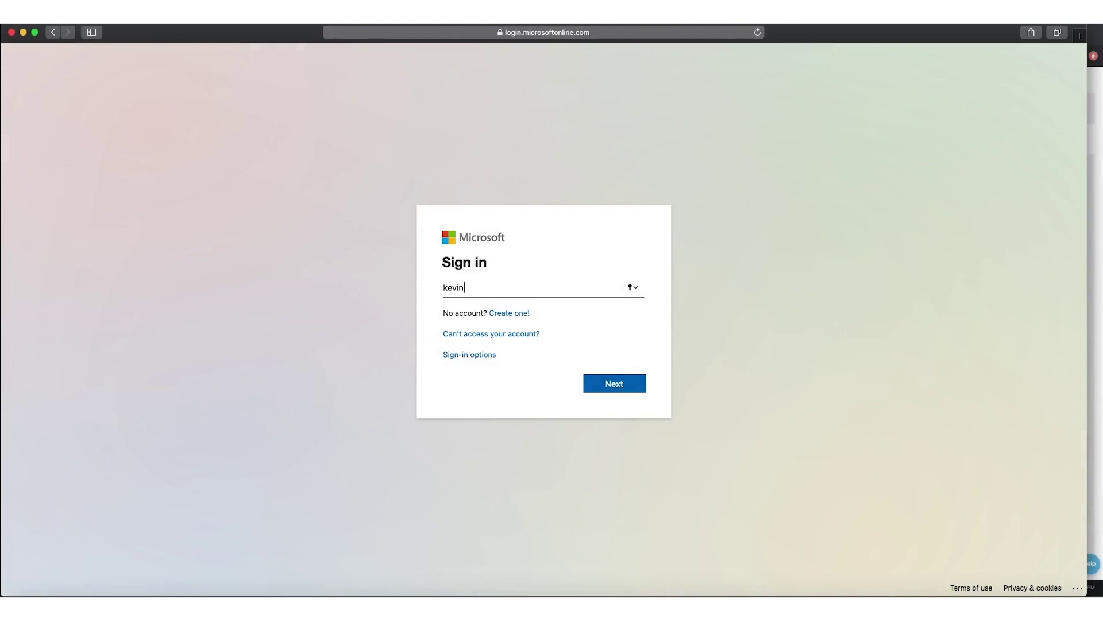
{"action": "left_click", "coordinate": [614, 388]}
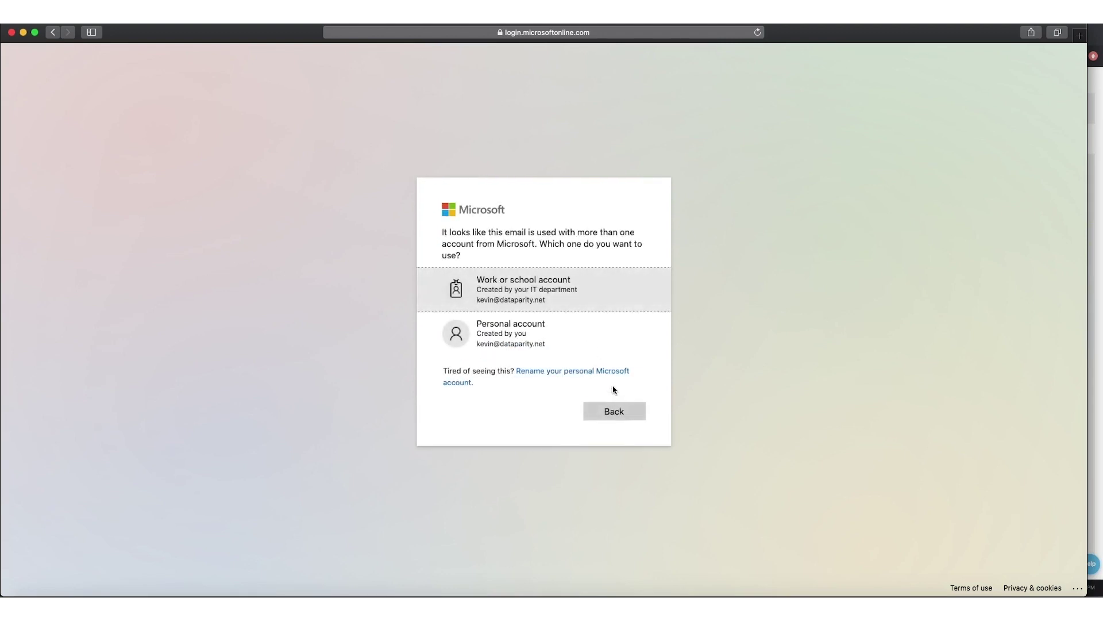
{"action": "left_click", "coordinate": [510, 295]}
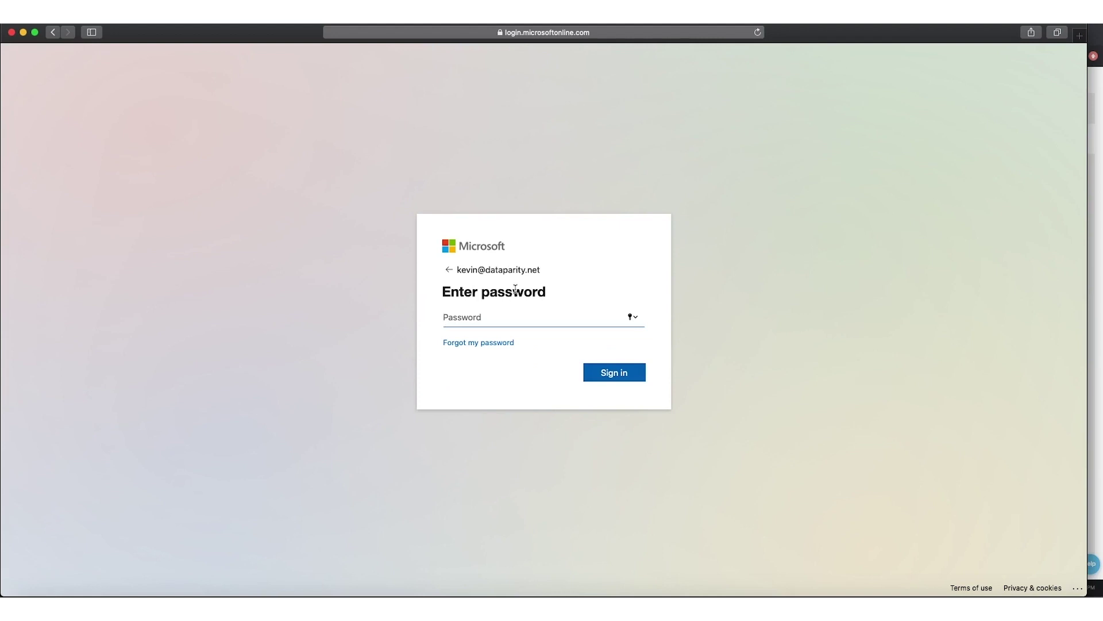
{"action": "type", "text": "•"}
{"action": "type", "text": "••"}
Submit the Data Parity password to complete sign-in.
{"action": "left_click", "coordinate": [618, 373]}
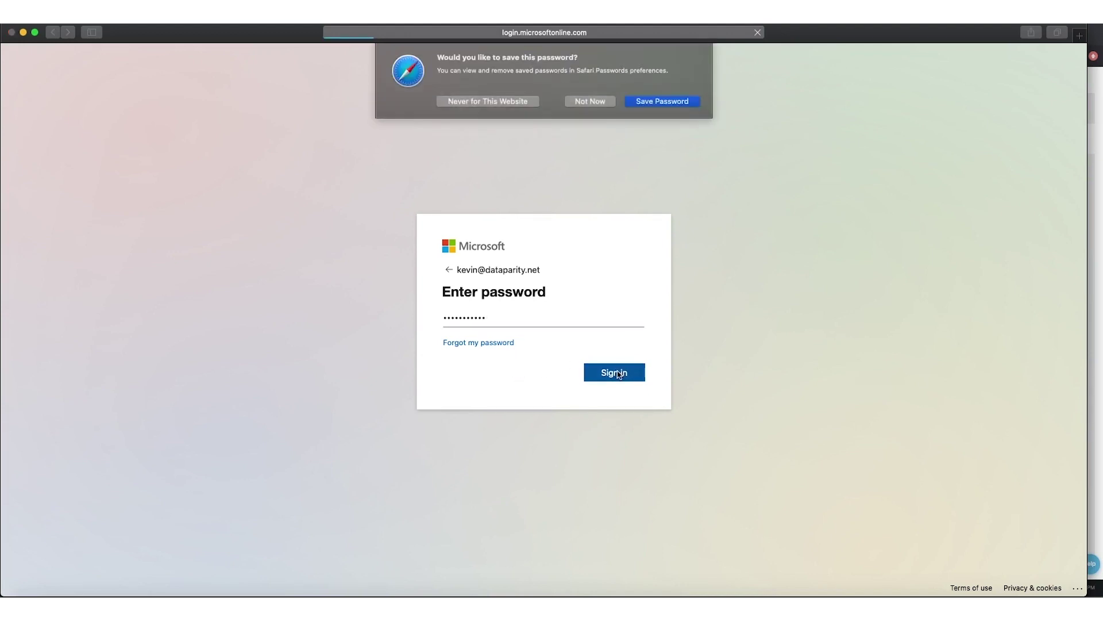